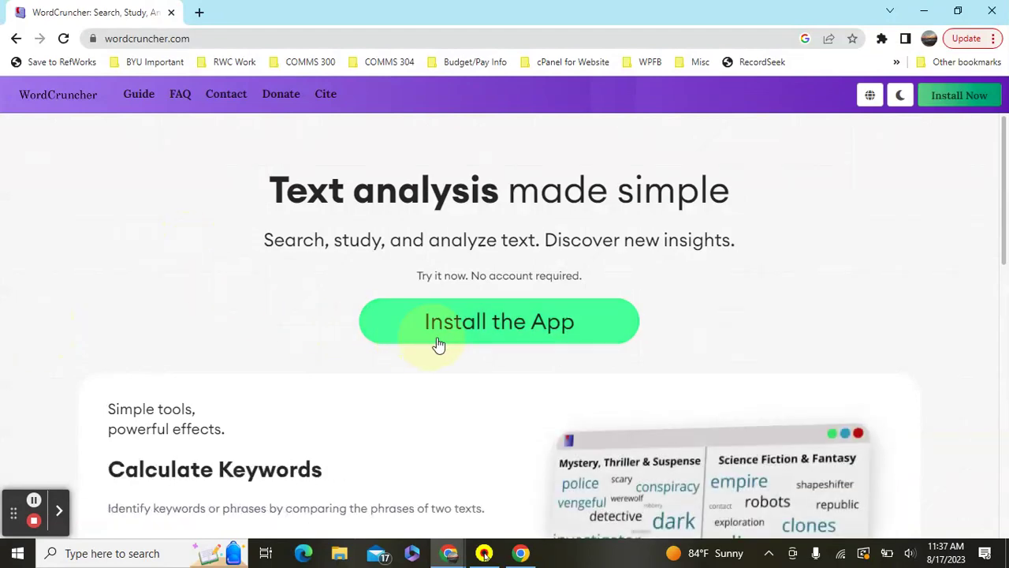
Step: Download the Windows (Version 110) WordCruncher installer from the website and open the .exe
{"action": "left_click", "coordinate": [477, 333]}
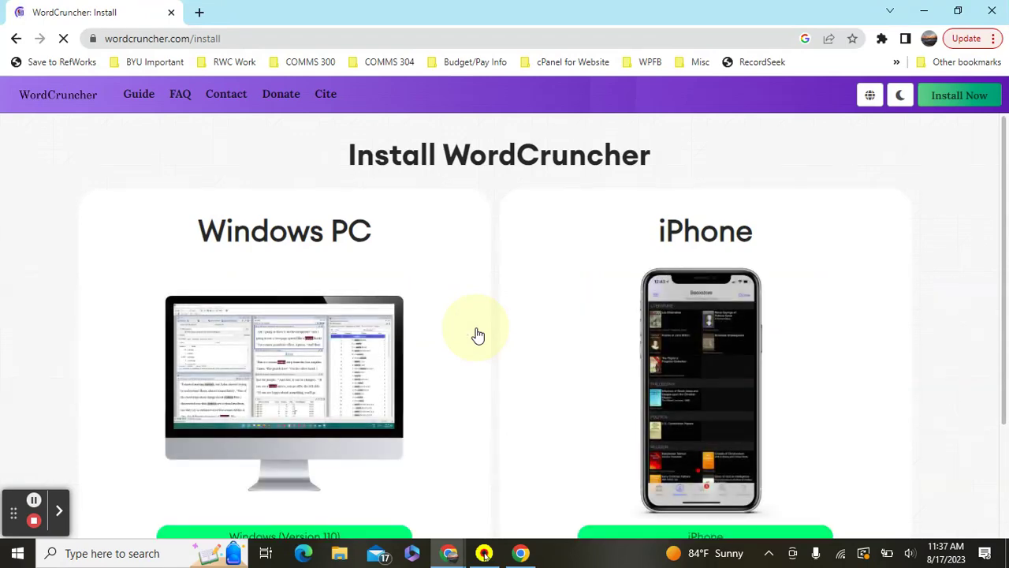
{"action": "scroll", "coordinate": [482, 323], "scroll_direction": "down", "scroll_amount": 2}
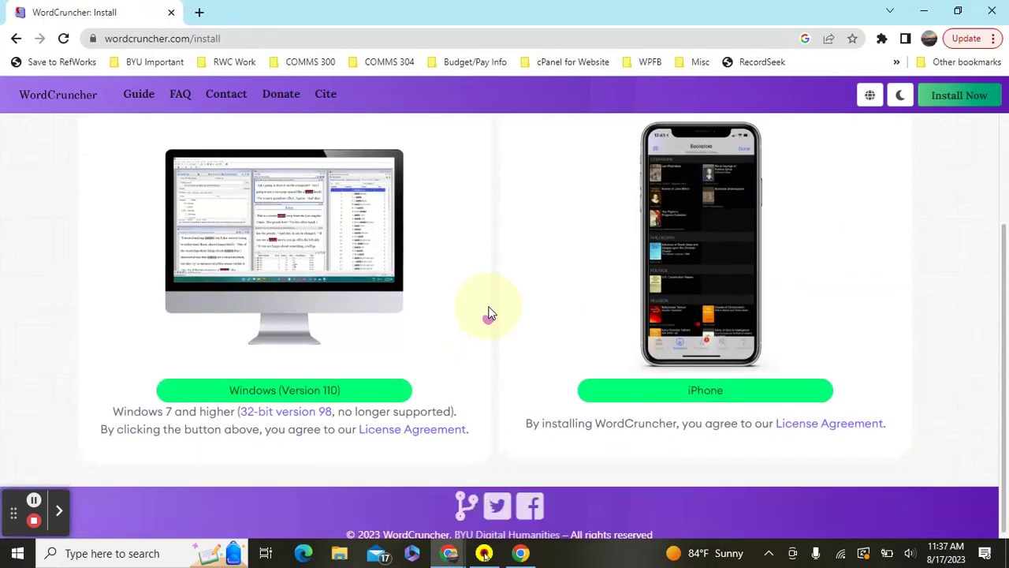
{"action": "left_click", "coordinate": [281, 392]}
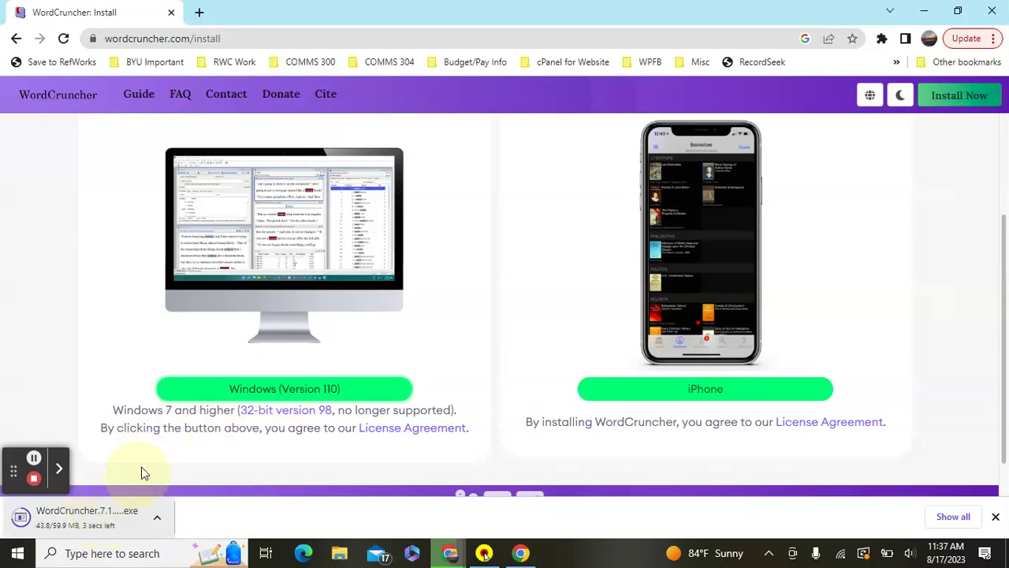
{"action": "left_click", "coordinate": [96, 516]}
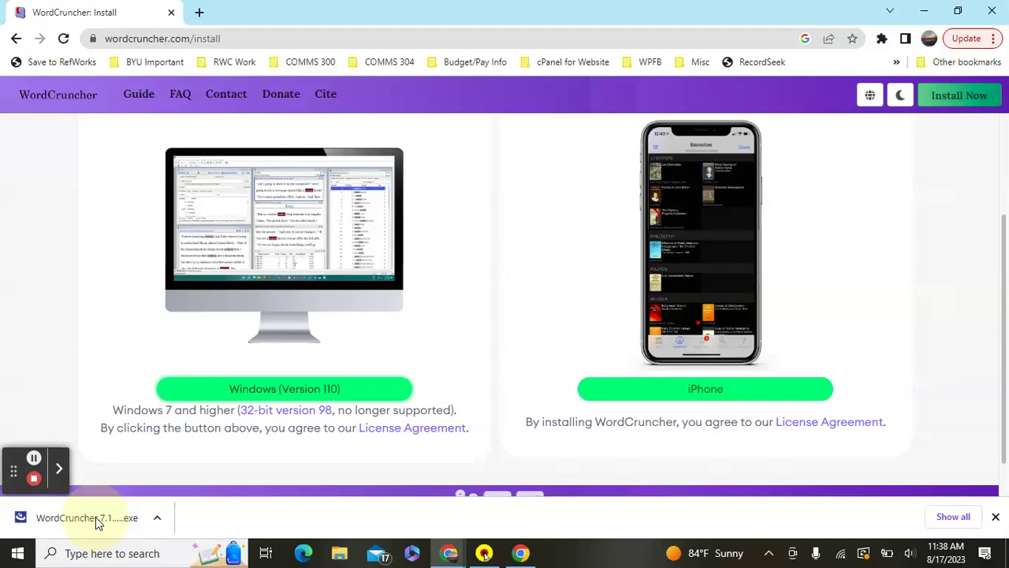
Step: Run the installer in English, dismiss the licence reminder, and accept the license agreement
{"action": "left_click", "coordinate": [95, 516]}
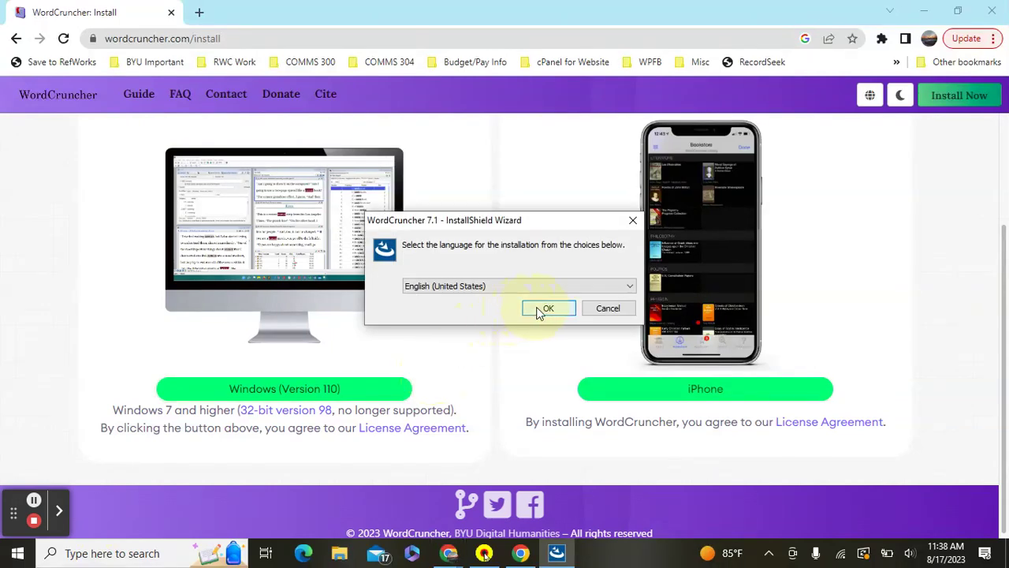
{"action": "left_click", "coordinate": [544, 308]}
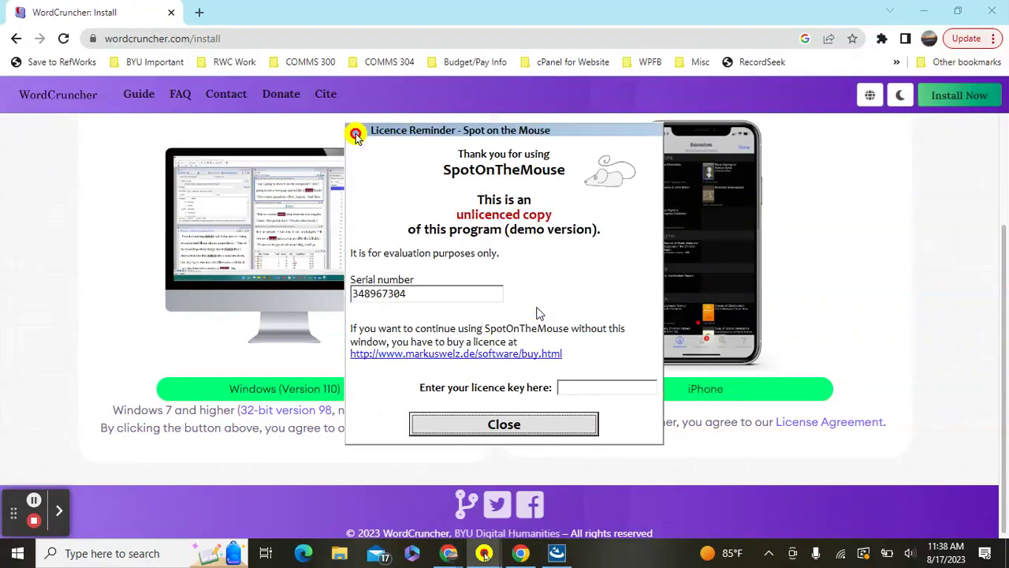
{"action": "left_click", "coordinate": [528, 424]}
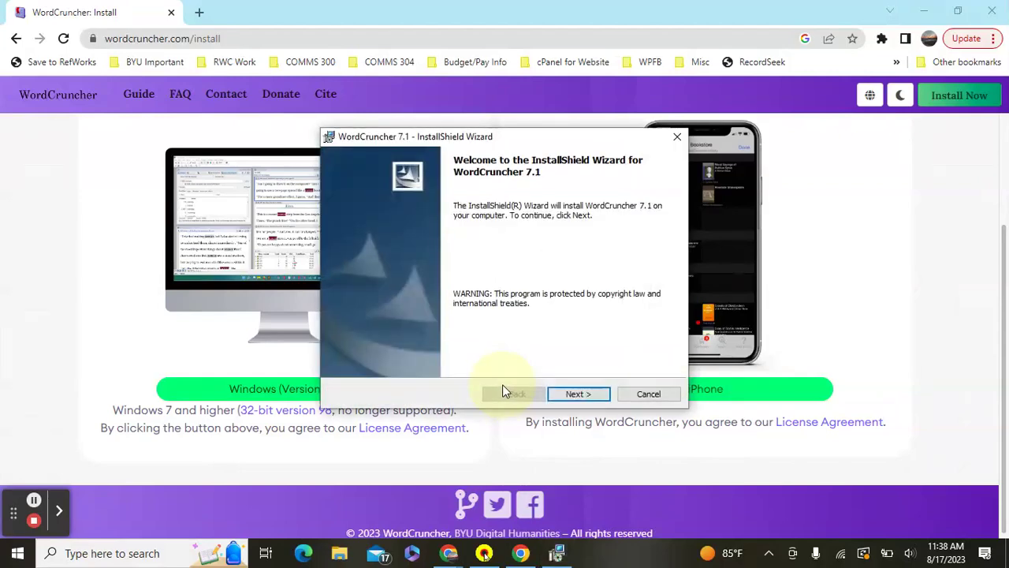
{"action": "left_click", "coordinate": [586, 400]}
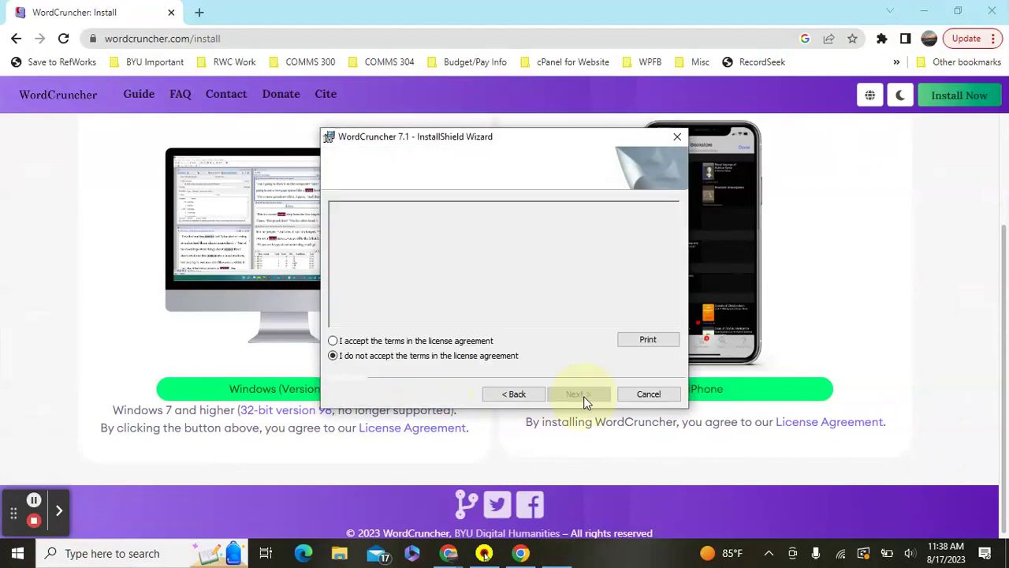
{"action": "left_click", "coordinate": [333, 341]}
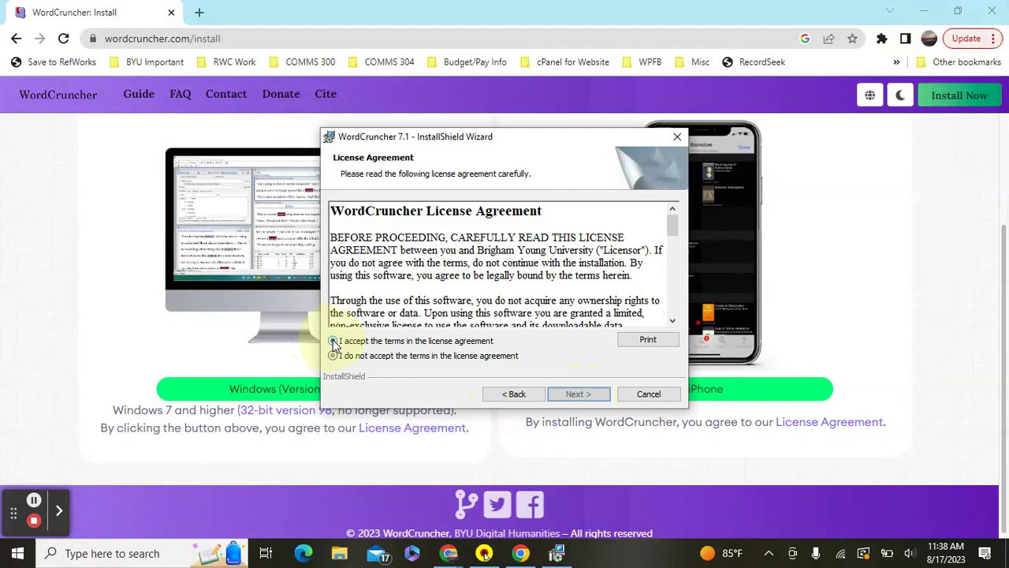
Step: Install WordCruncher 7.1 in the default folder, set it to launch, and finish the wizard
{"action": "left_click", "coordinate": [575, 397]}
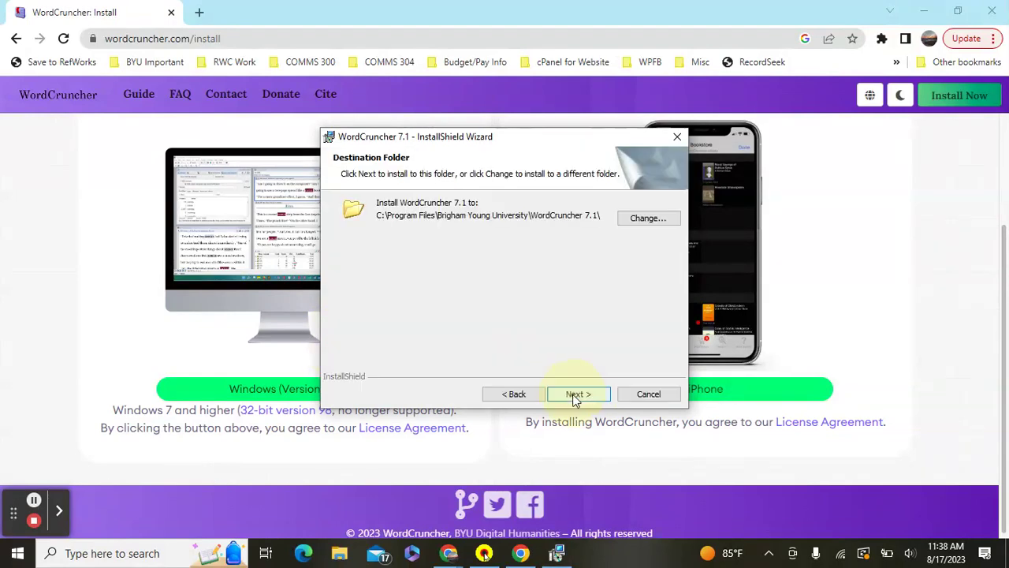
{"action": "left_click", "coordinate": [575, 396]}
{"action": "left_click", "coordinate": [575, 396]}
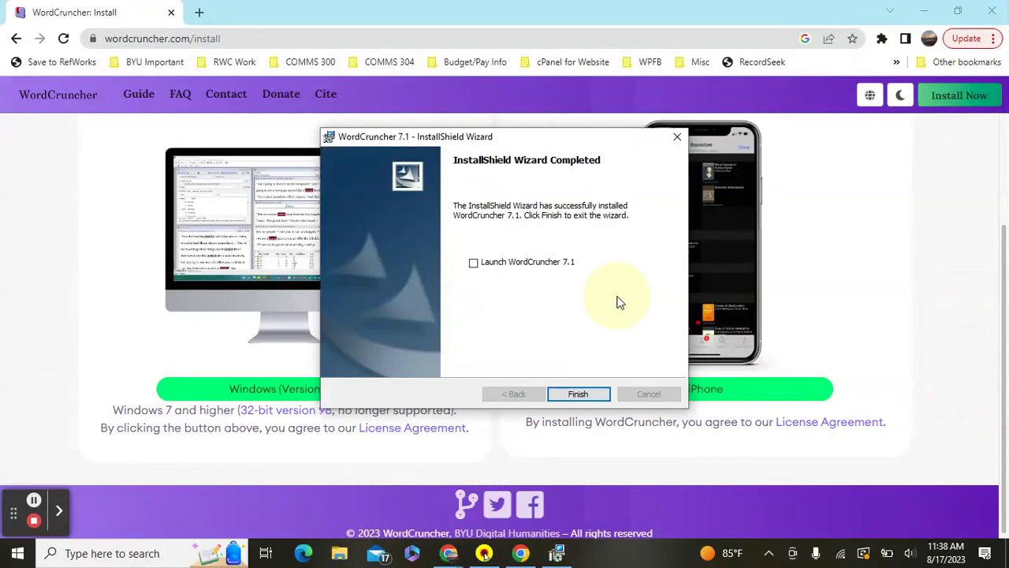
{"action": "left_click", "coordinate": [474, 263]}
{"action": "left_click", "coordinate": [578, 396]}
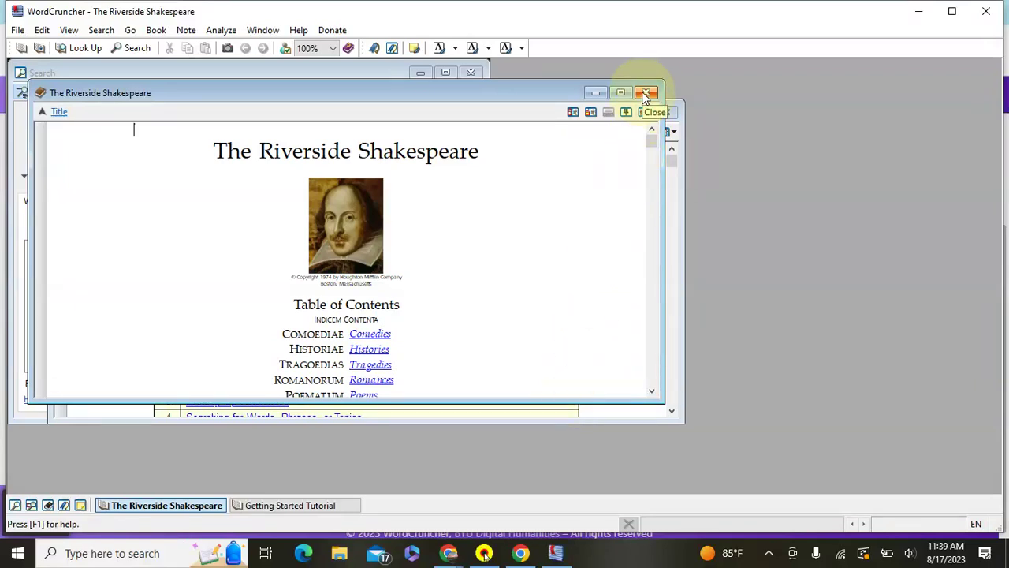
Step: Close The Riverside Shakespeare, the Getting Started Tutorial, the Open Book dialog and the Search window
{"action": "left_click", "coordinate": [645, 95]}
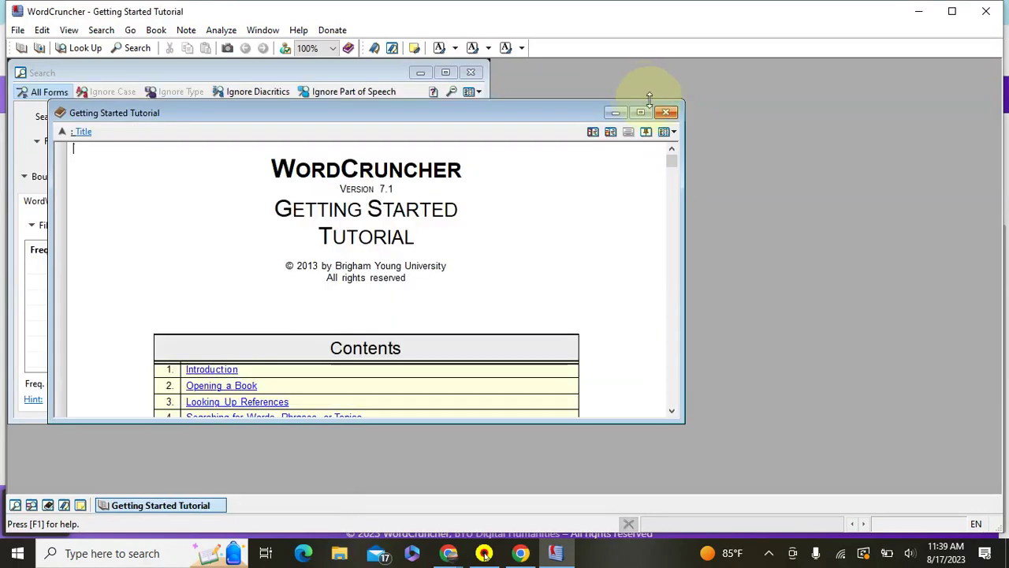
{"action": "left_click", "coordinate": [662, 114]}
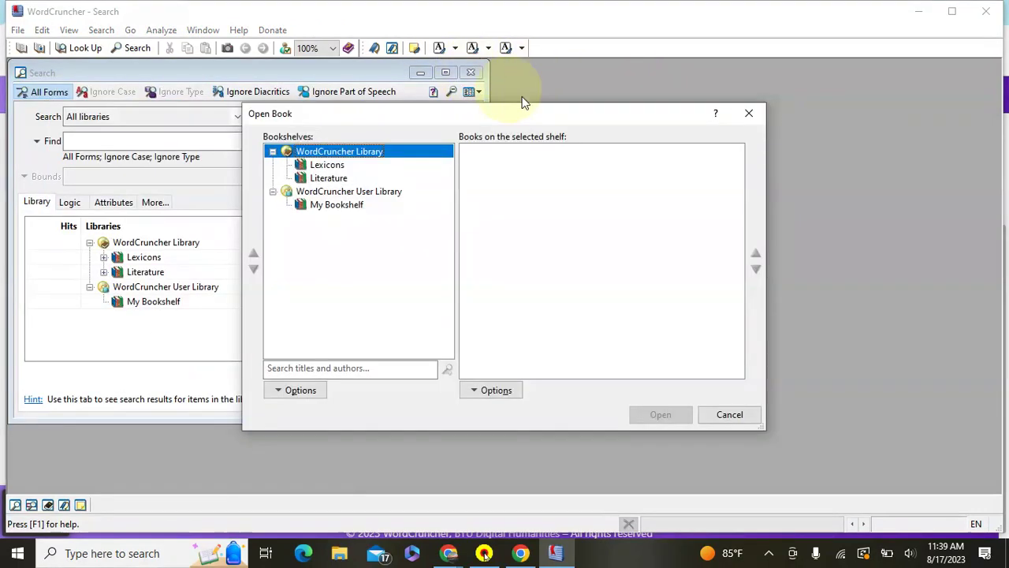
{"action": "left_click", "coordinate": [712, 410]}
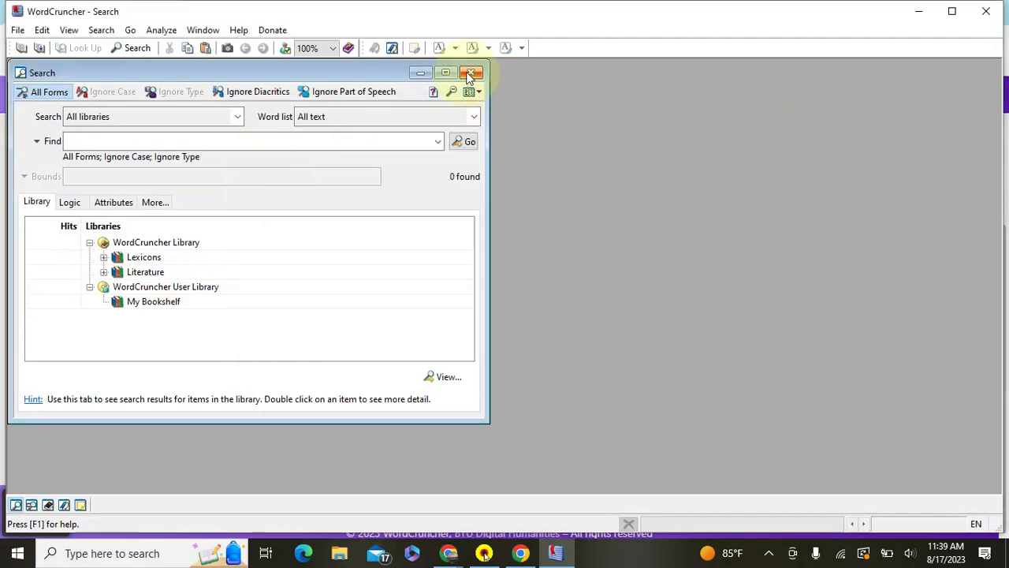
{"action": "left_click", "coordinate": [467, 71]}
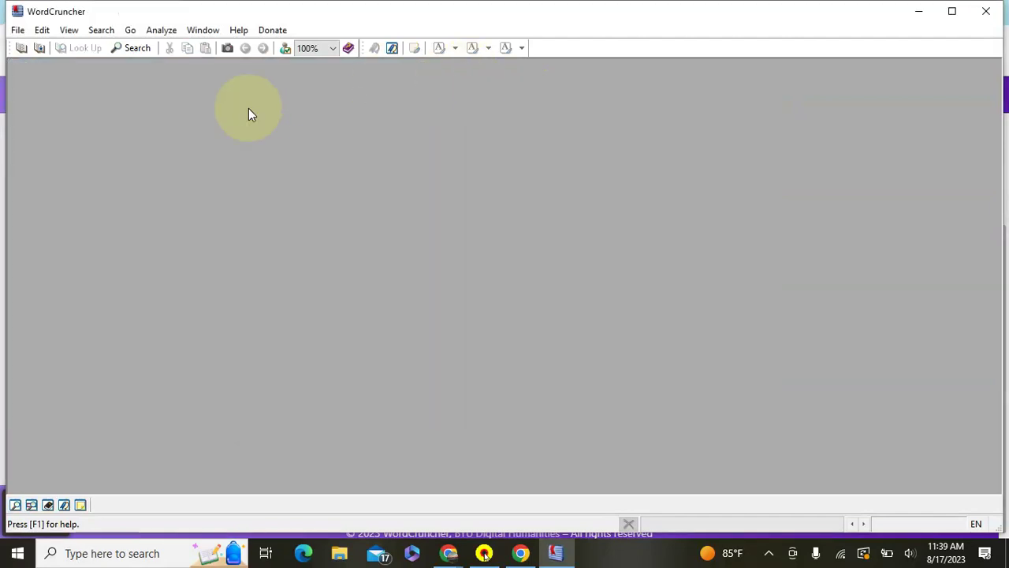
Step: Open the WordCruncher Bookstore from the File menu and dismiss the collections message
{"action": "left_click", "coordinate": [17, 31]}
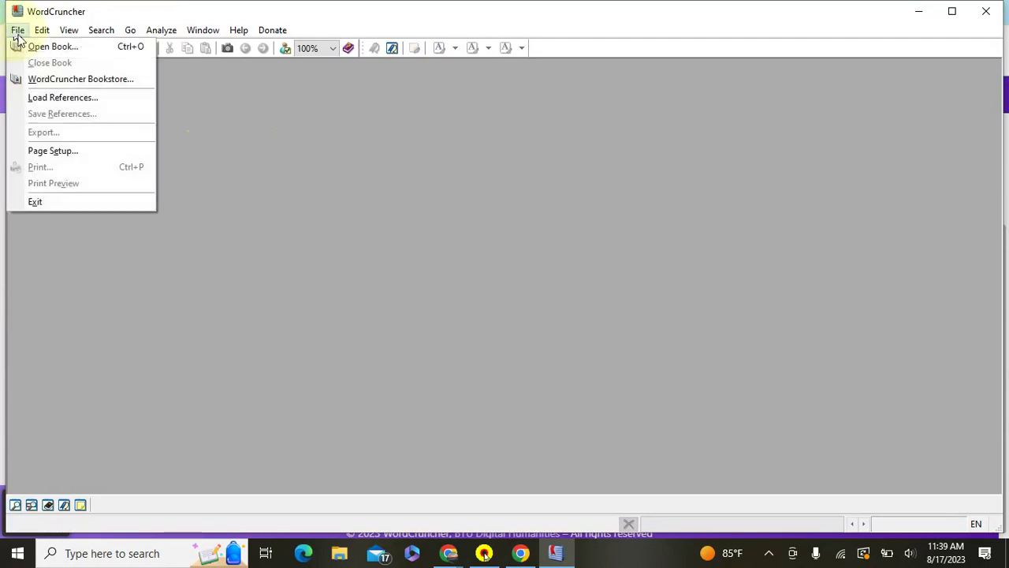
{"action": "left_click", "coordinate": [40, 81]}
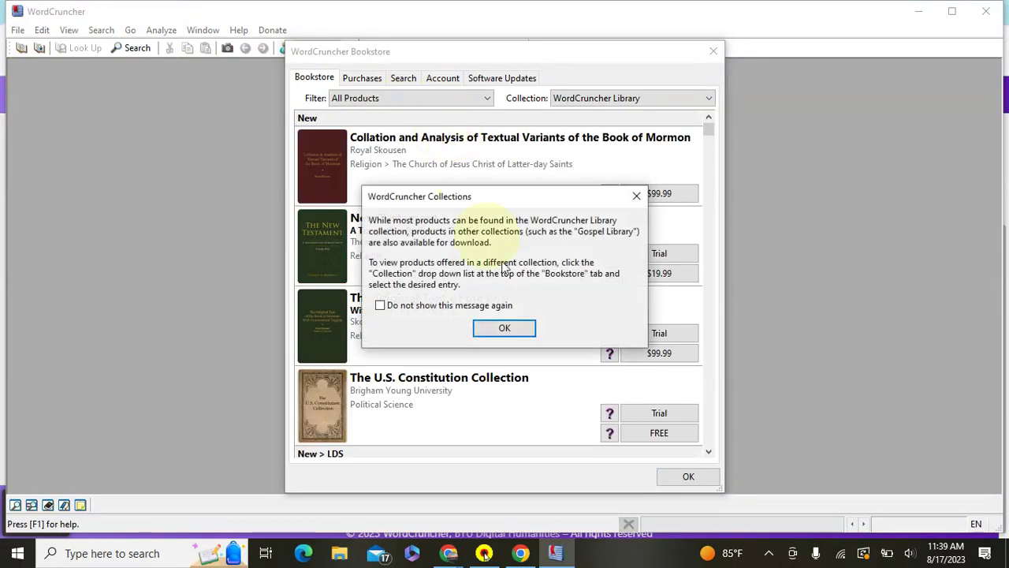
{"action": "left_click", "coordinate": [511, 330]}
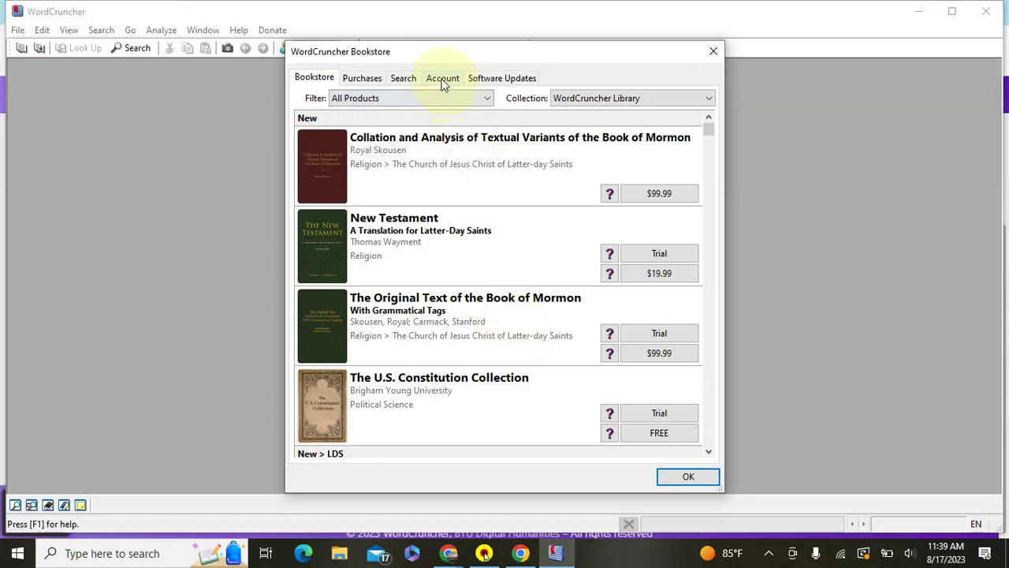
Step: Search the bookstore for 'voice' and install both modules of the free Voices in the Book of Mormon
{"action": "left_click", "coordinate": [407, 82]}
{"action": "left_click", "coordinate": [400, 110]}
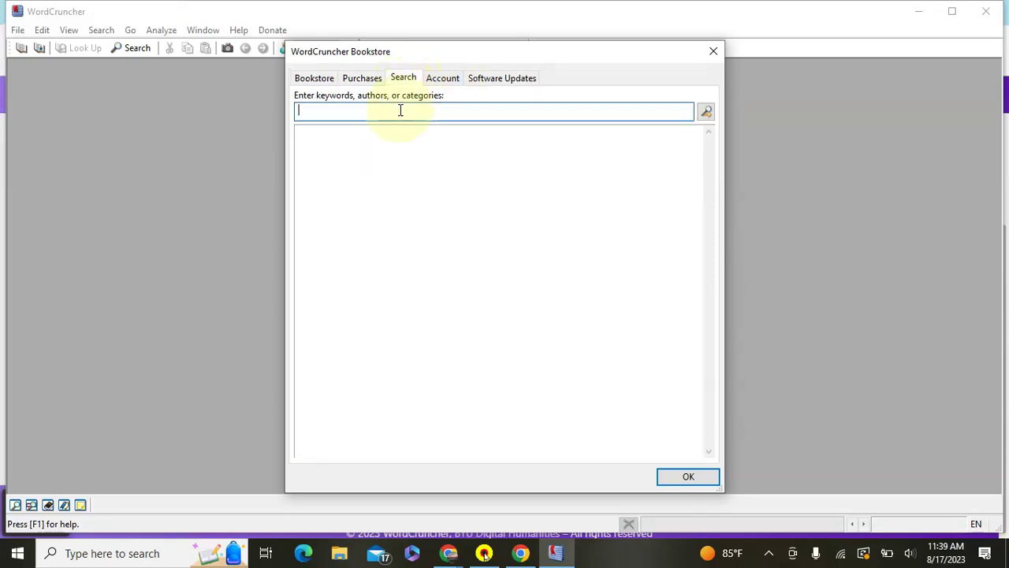
{"action": "type", "text": "voice"}
{"action": "key", "text": "Return"}
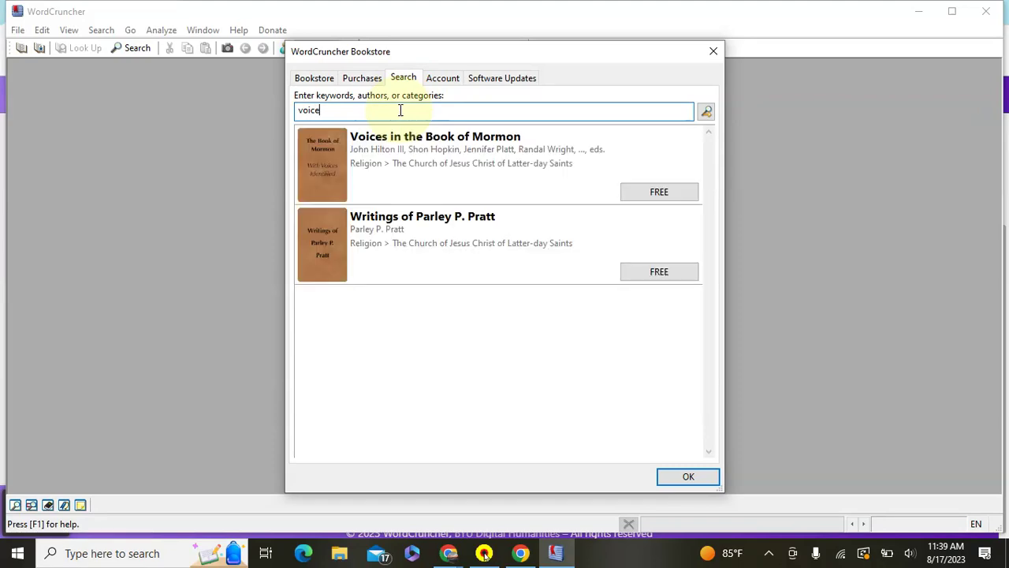
{"action": "left_click", "coordinate": [642, 194]}
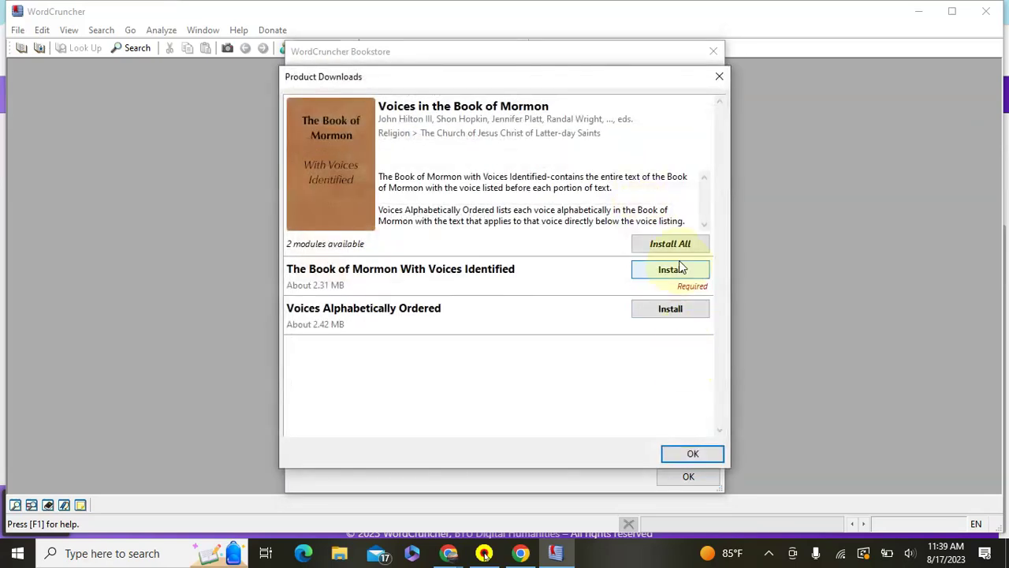
{"action": "left_click", "coordinate": [679, 246]}
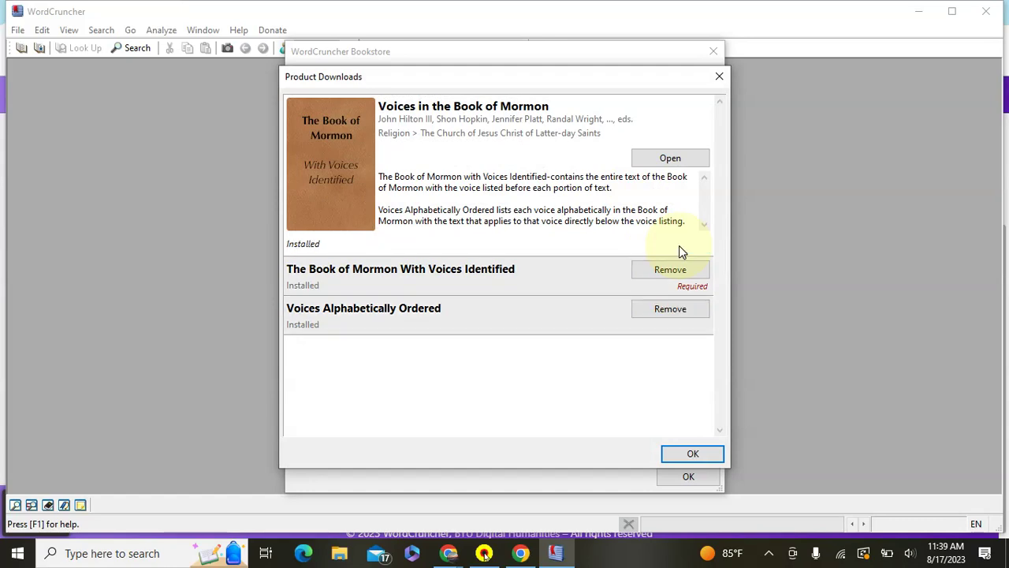
Step: Open the book maximized, search for 'name', and expand Book of Mormon to see the 338 matches per book
{"action": "left_click", "coordinate": [672, 157]}
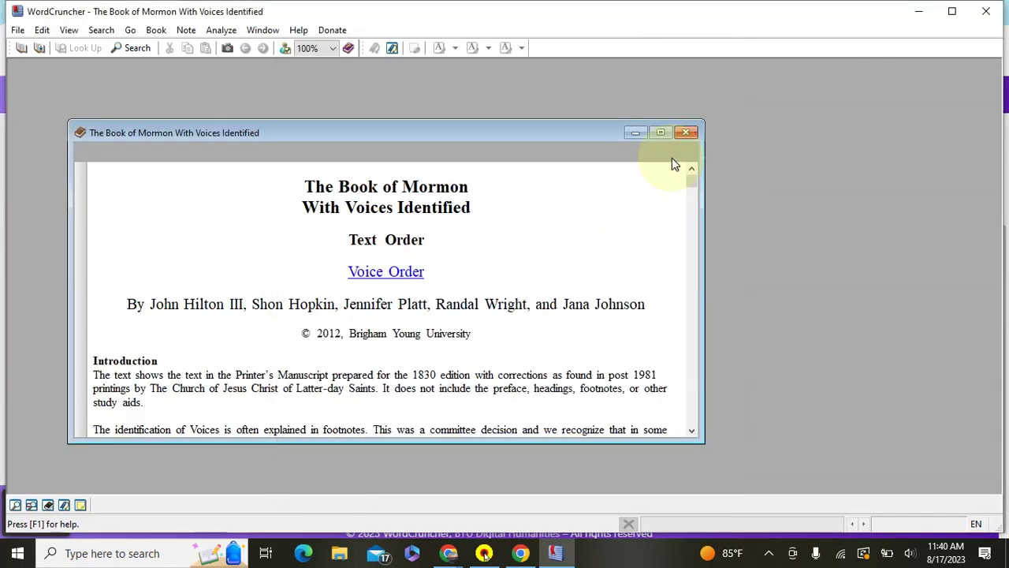
{"action": "left_click", "coordinate": [661, 132]}
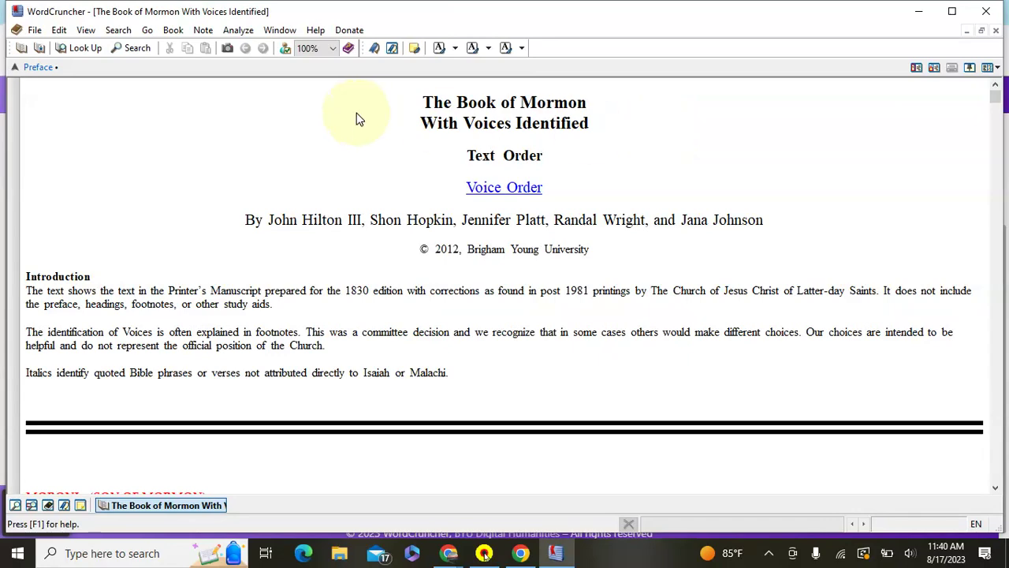
{"action": "left_click", "coordinate": [131, 47]}
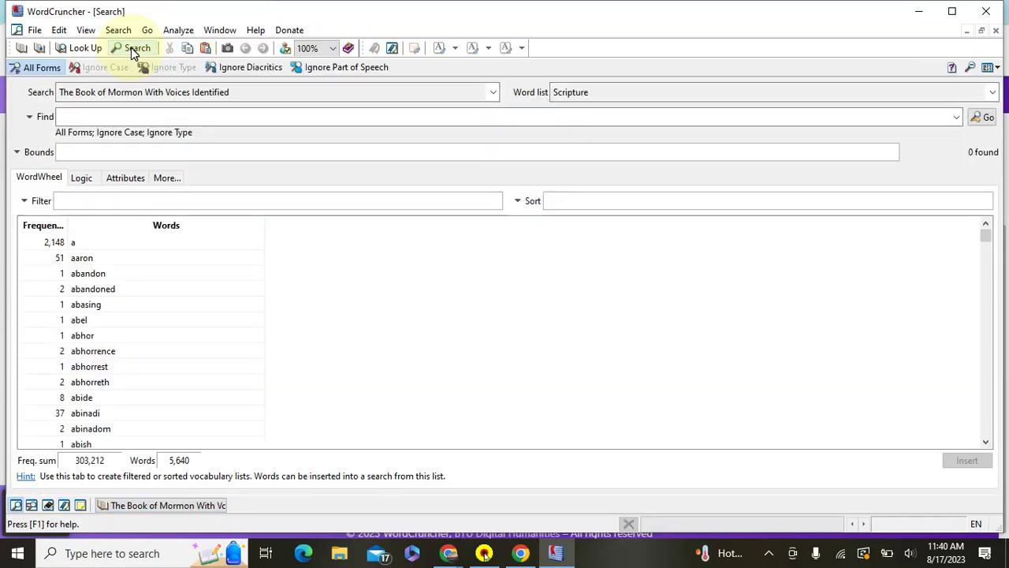
{"action": "type", "text": "name"}
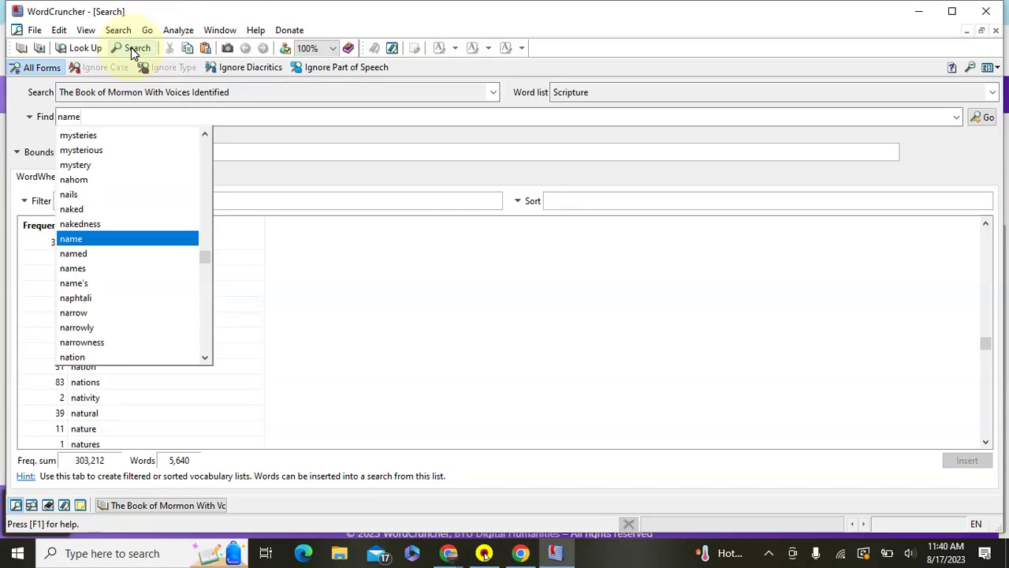
{"action": "key", "text": "Return"}
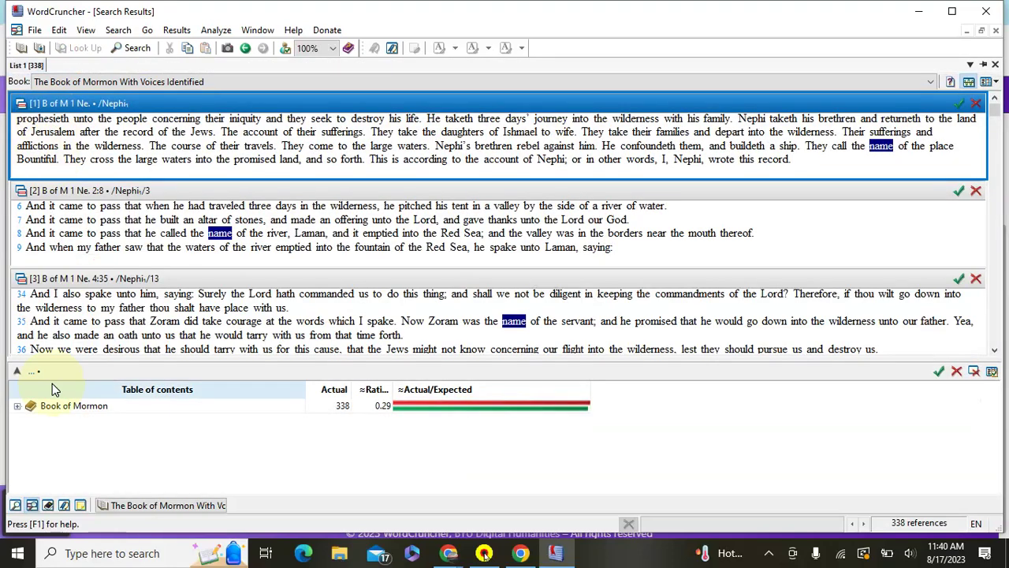
{"action": "left_click", "coordinate": [17, 406]}
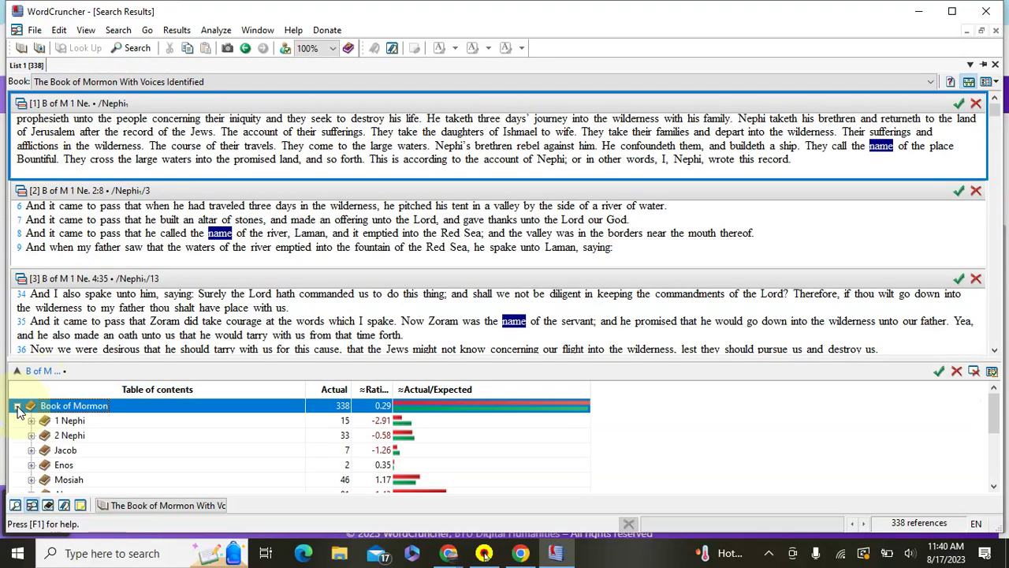
{"action": "scroll", "coordinate": [98, 465], "scroll_direction": "down", "scroll_amount": 4}
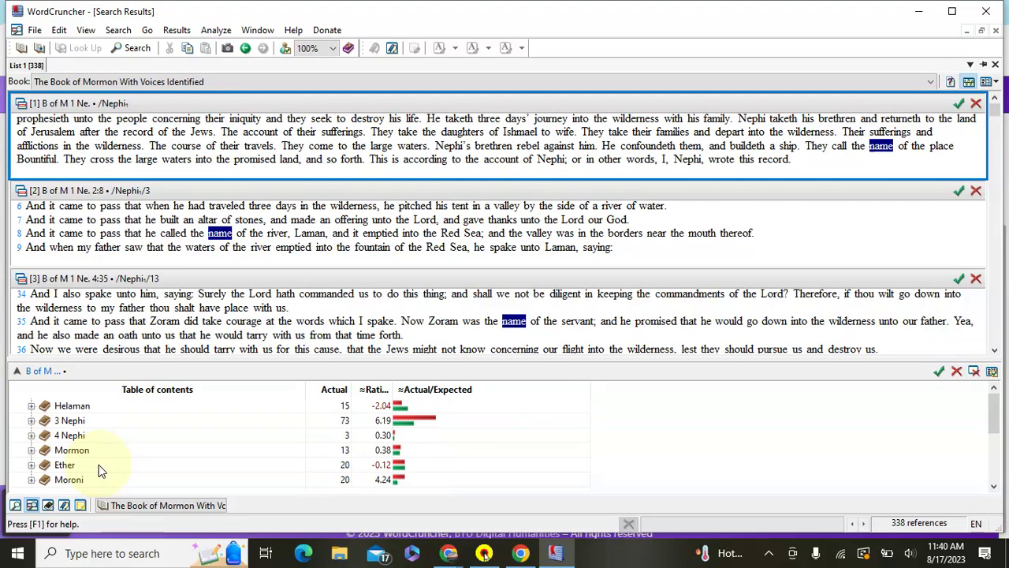
{"action": "scroll", "coordinate": [98, 467], "scroll_direction": "up", "scroll_amount": 4}
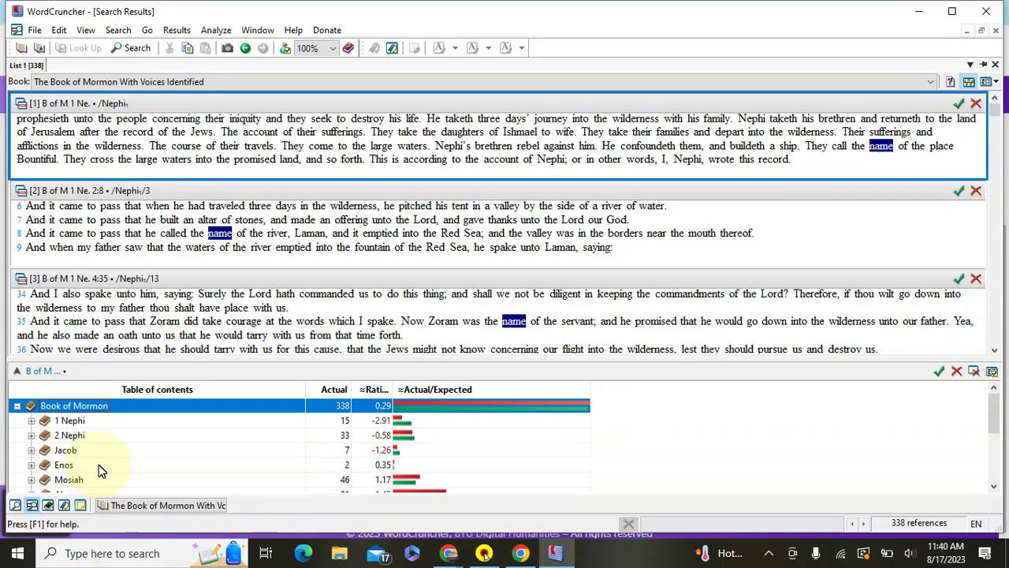
Step: Return to the Book of Mormon window and follow the Voice Order link on its title page
{"action": "left_click", "coordinate": [154, 510]}
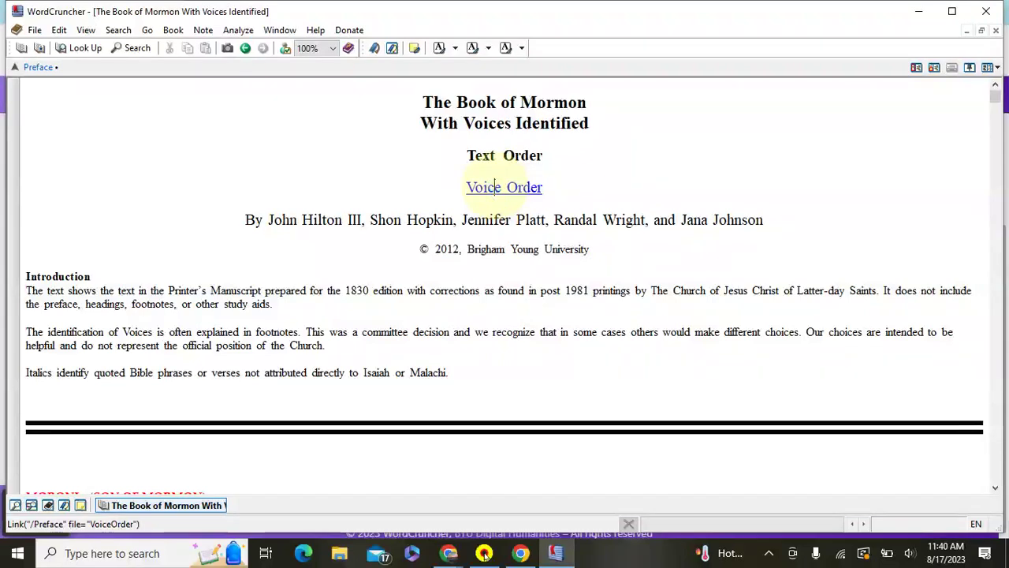
{"action": "left_click", "coordinate": [495, 187]}
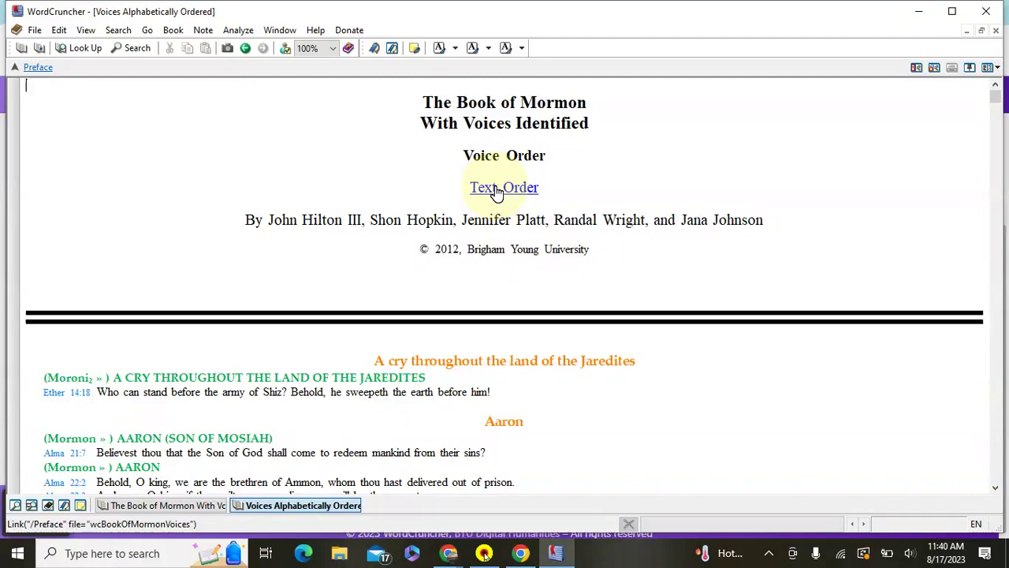
Step: Search the voice-ordered book for 'baptize', replacing 'name', to get 119 references by speaker
{"action": "left_click", "coordinate": [137, 49]}
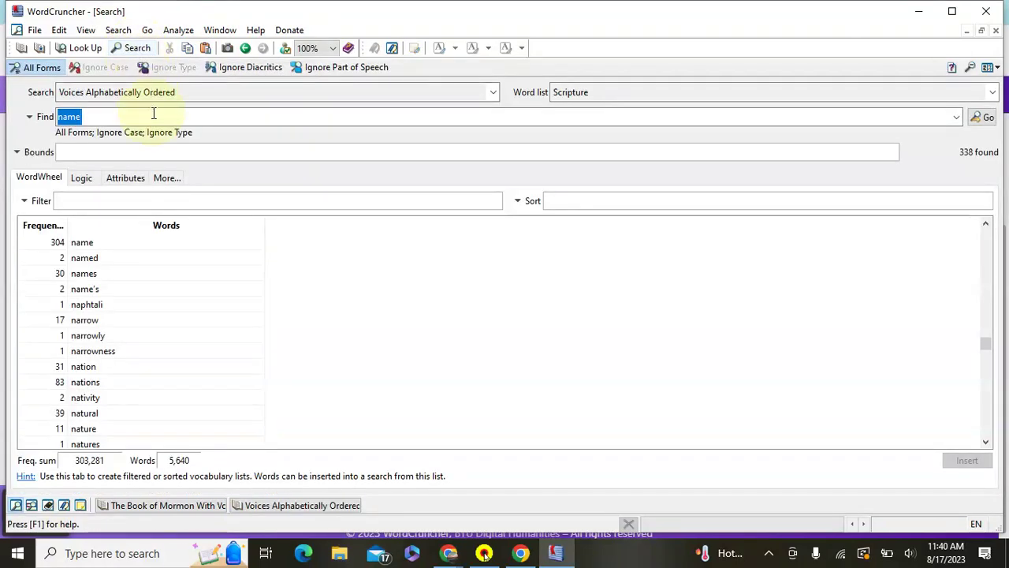
{"action": "type", "text": "ba"}
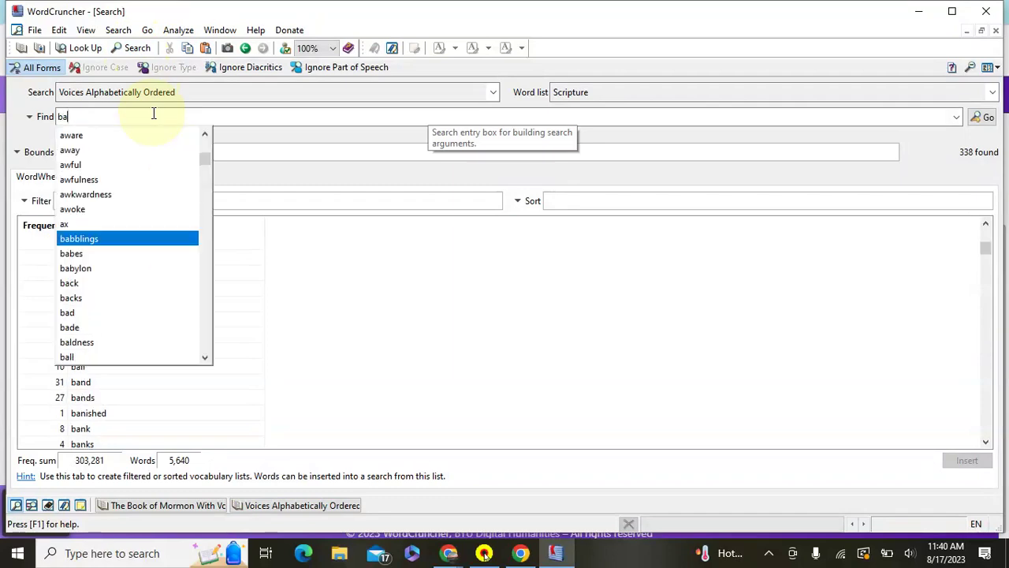
{"action": "type", "text": "ptize"}
{"action": "key", "text": "Return"}
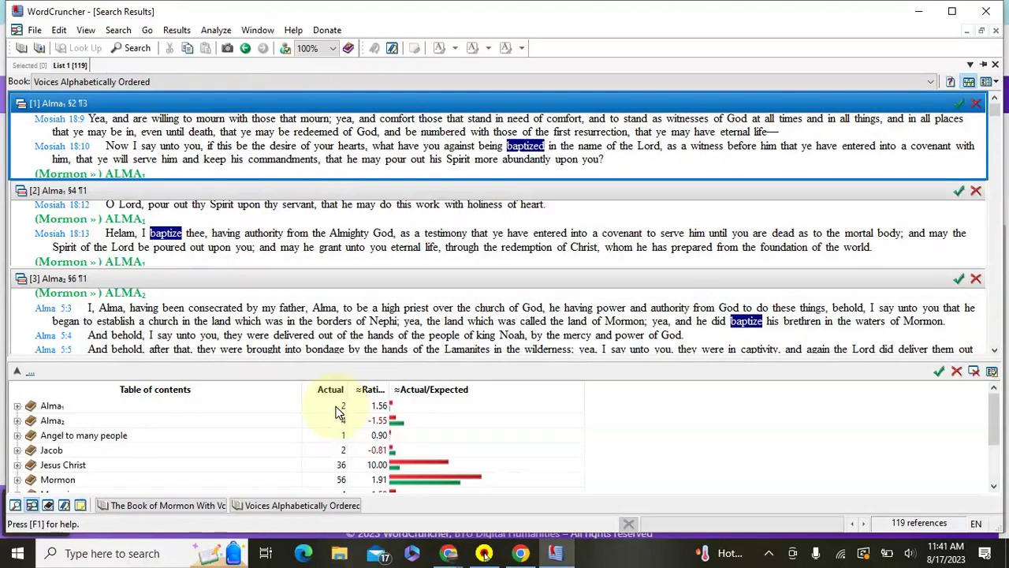
{"action": "left_click", "coordinate": [308, 436]}
{"action": "scroll", "coordinate": [307, 437], "scroll_direction": "down", "scroll_amount": 1}
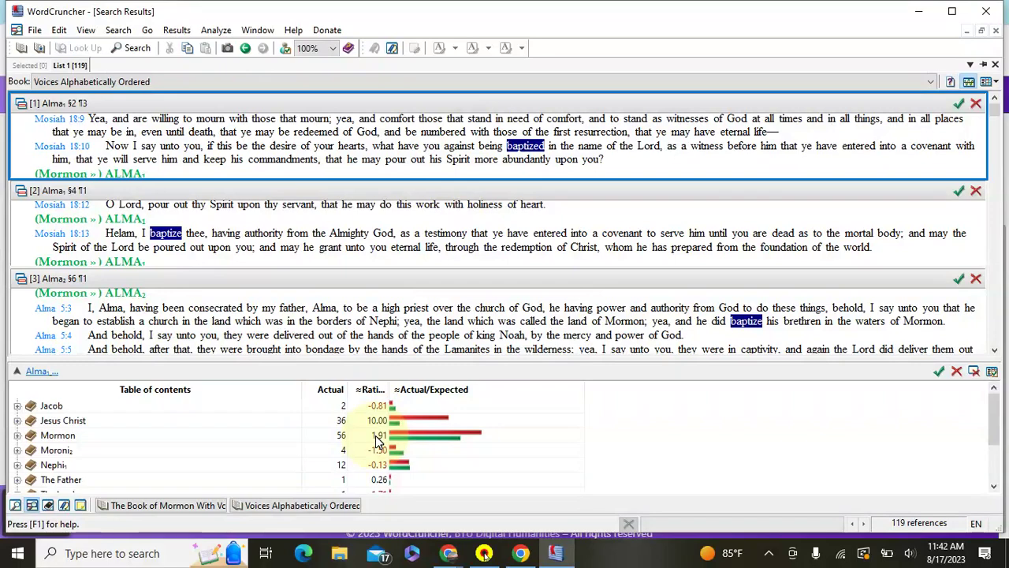
{"action": "scroll", "coordinate": [353, 442], "scroll_direction": "up", "scroll_amount": 1}
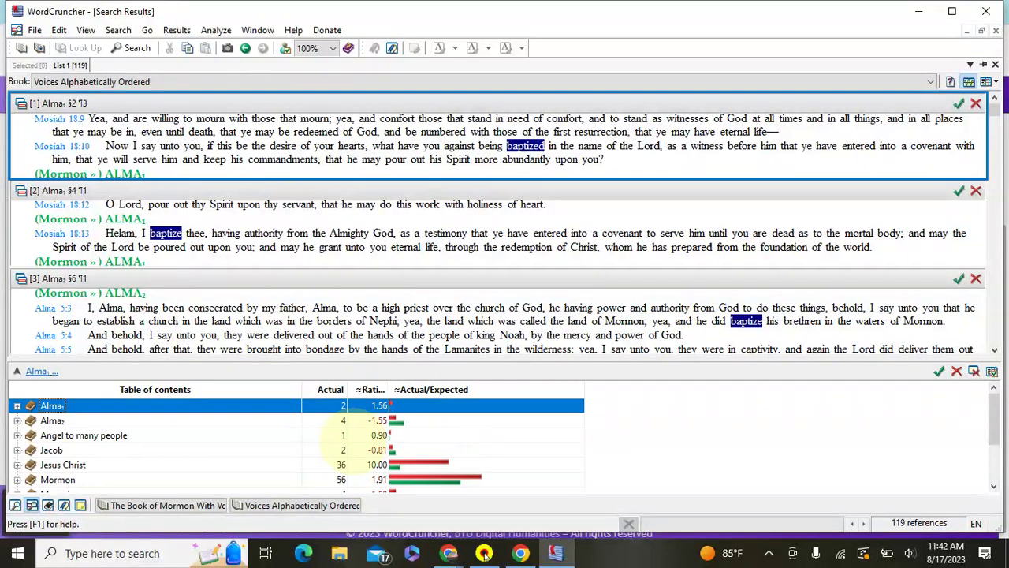